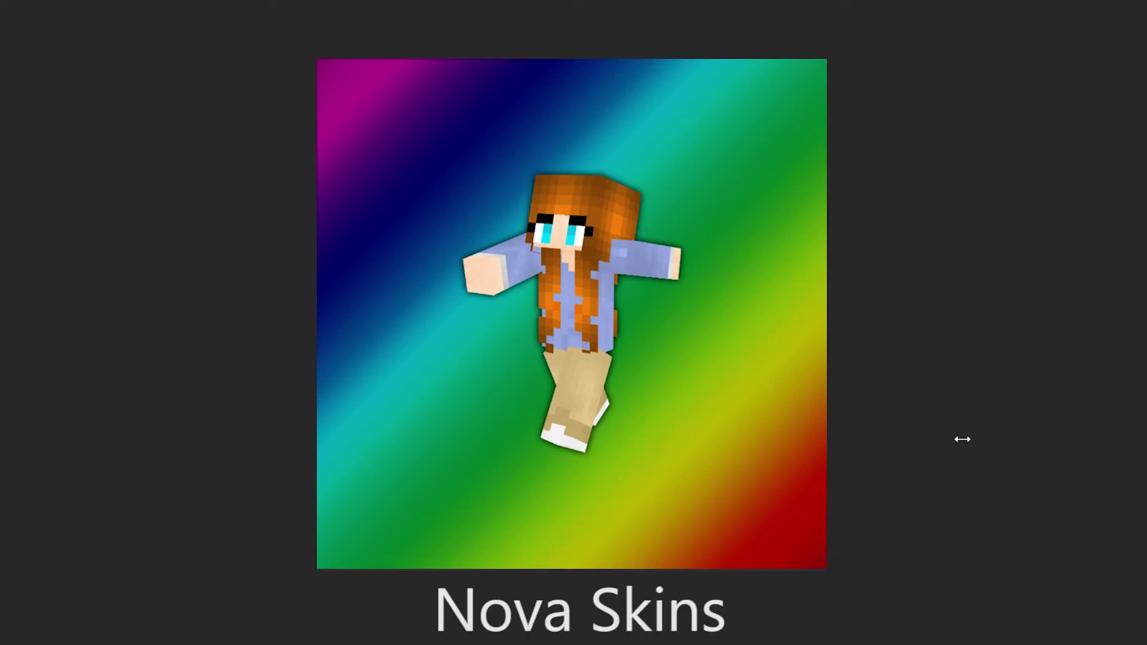
Widen the Layers panel so the layer names and their drop shadow and gradient effects are readable.
drag(962, 439, 935, 439)
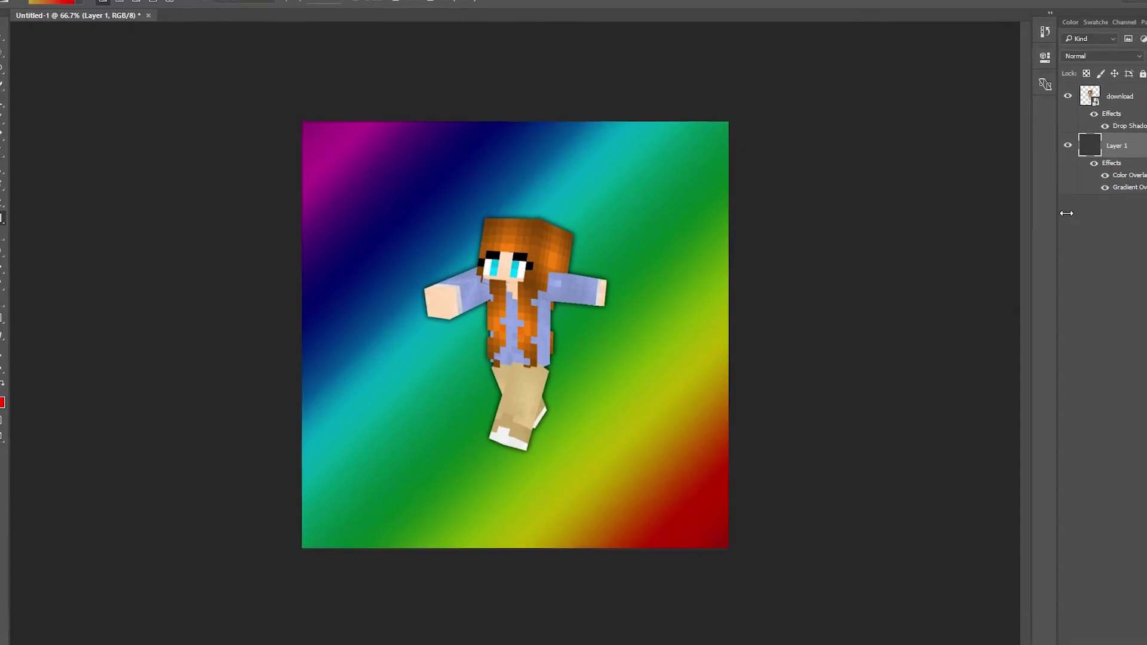
Select the download character layer and enlarge it to fill the canvas.
click(1130, 91)
key(ctrl+t)
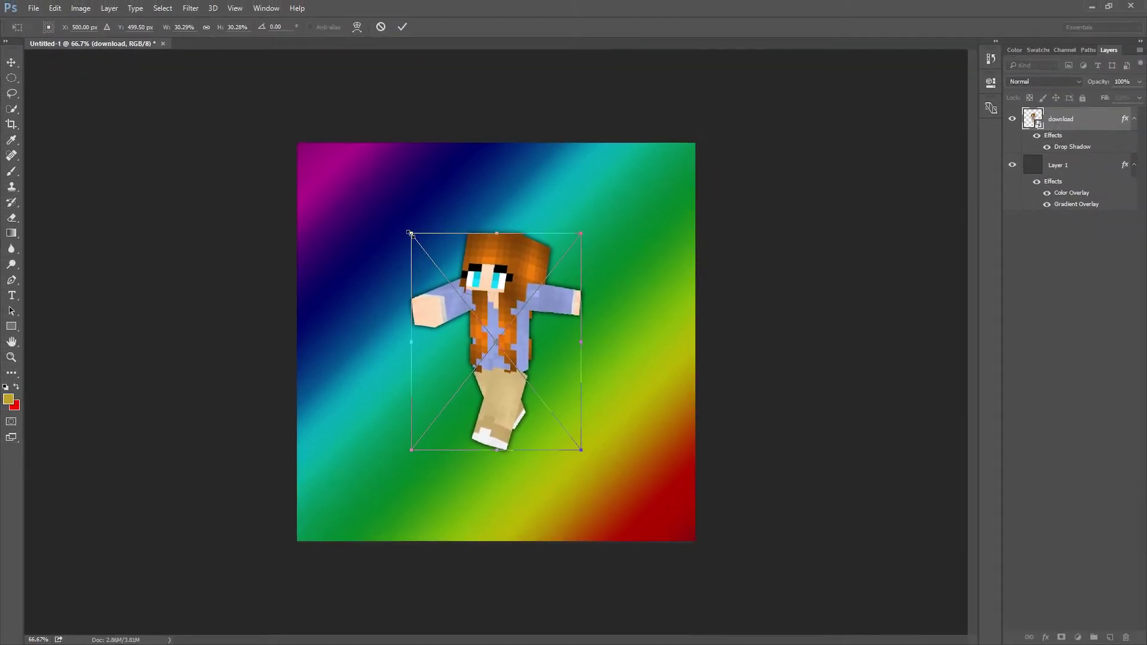
drag(411, 233, 346, 152)
key(Return)
key(g)
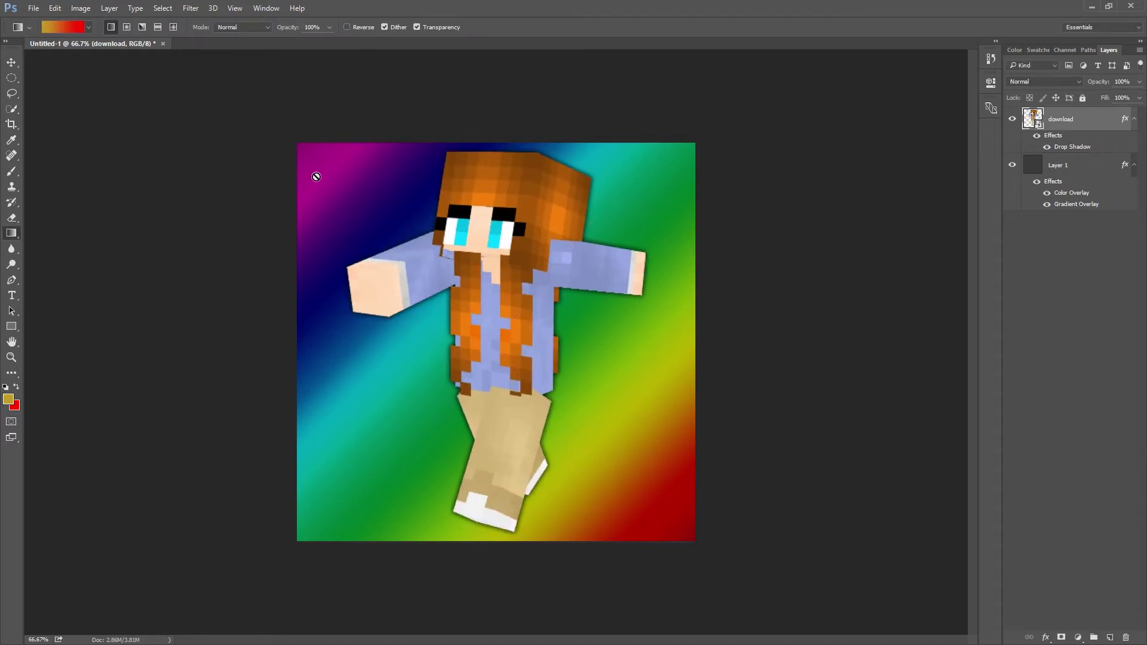
Shrink the character to about 30% and tilt it roughly -16 degrees.
key(ctrl+t)
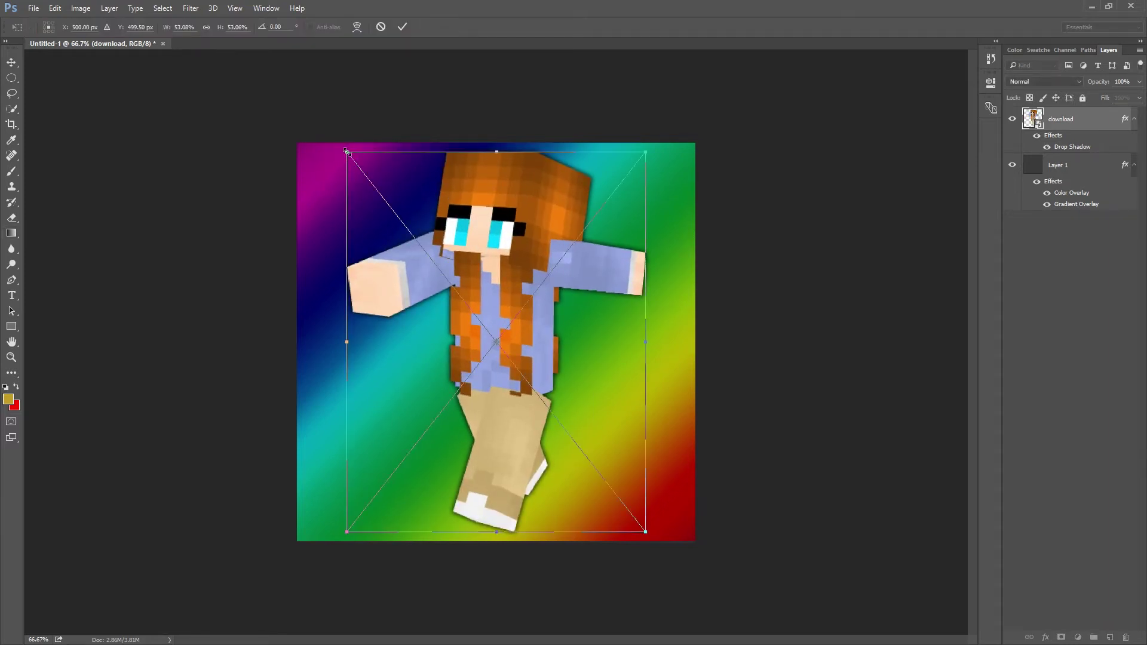
drag(346, 151, 410, 233)
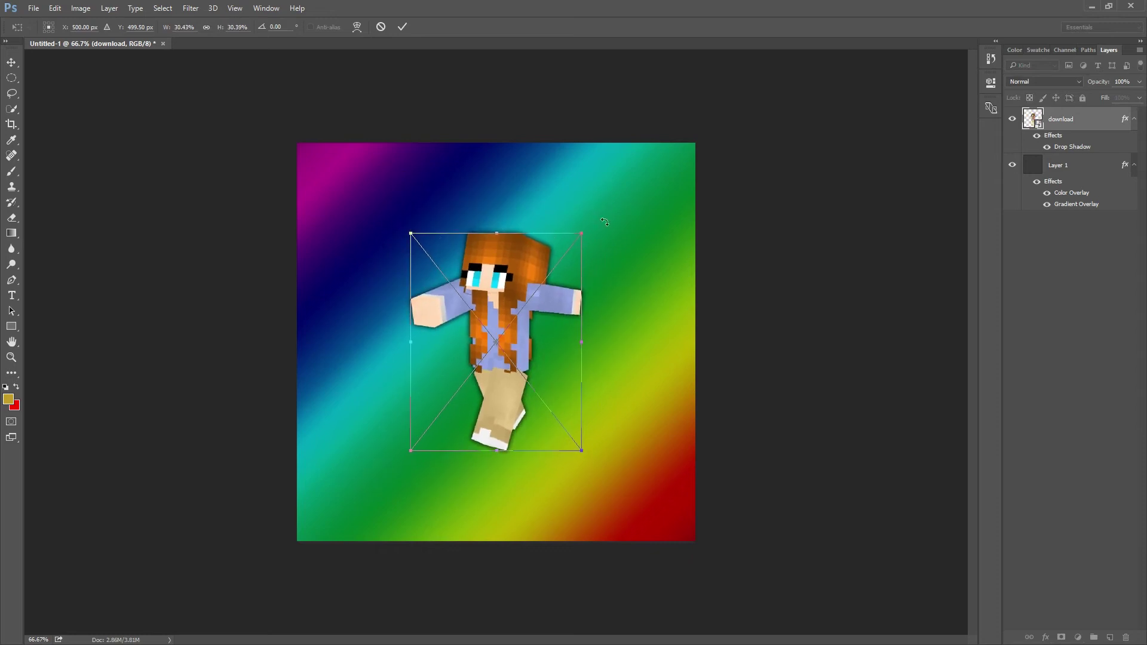
drag(604, 223, 564, 203)
key(Return)
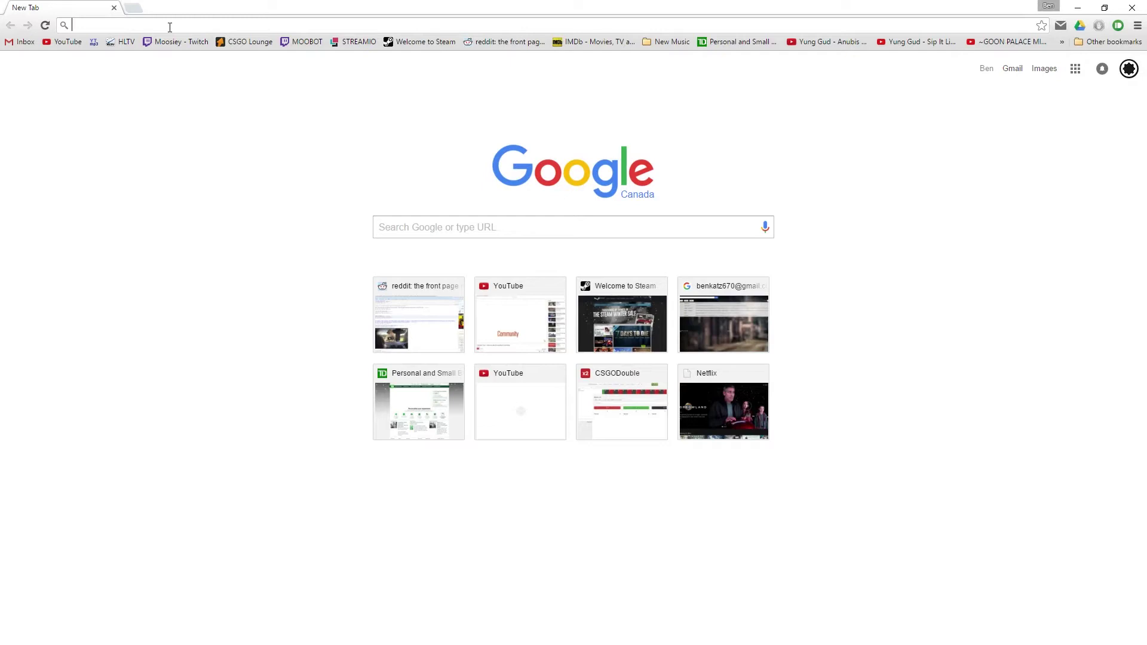
Search for 'nova skins' and open the Minecraft Skin Editor: Nova Skin site.
text(nova skins)
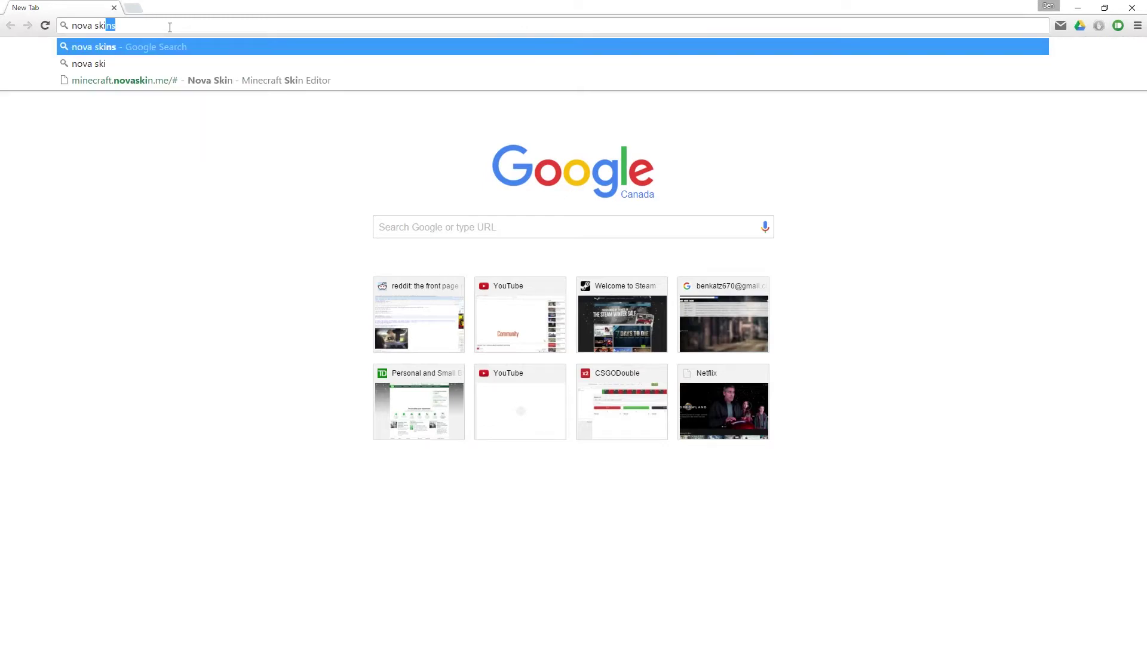
key(Return)
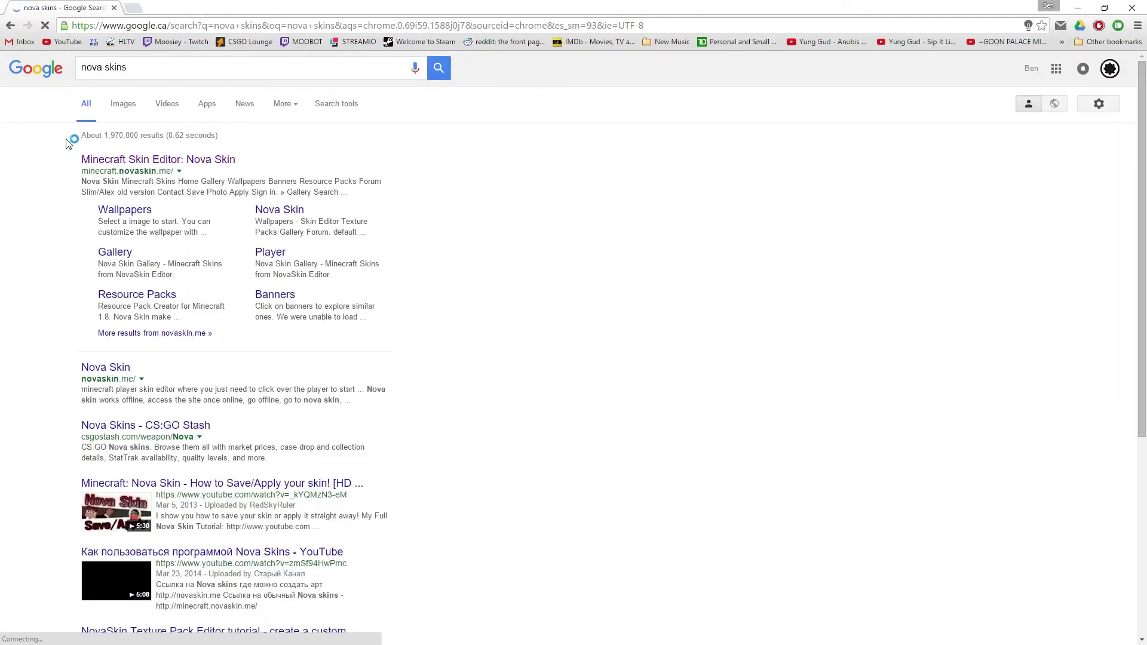
click(121, 161)
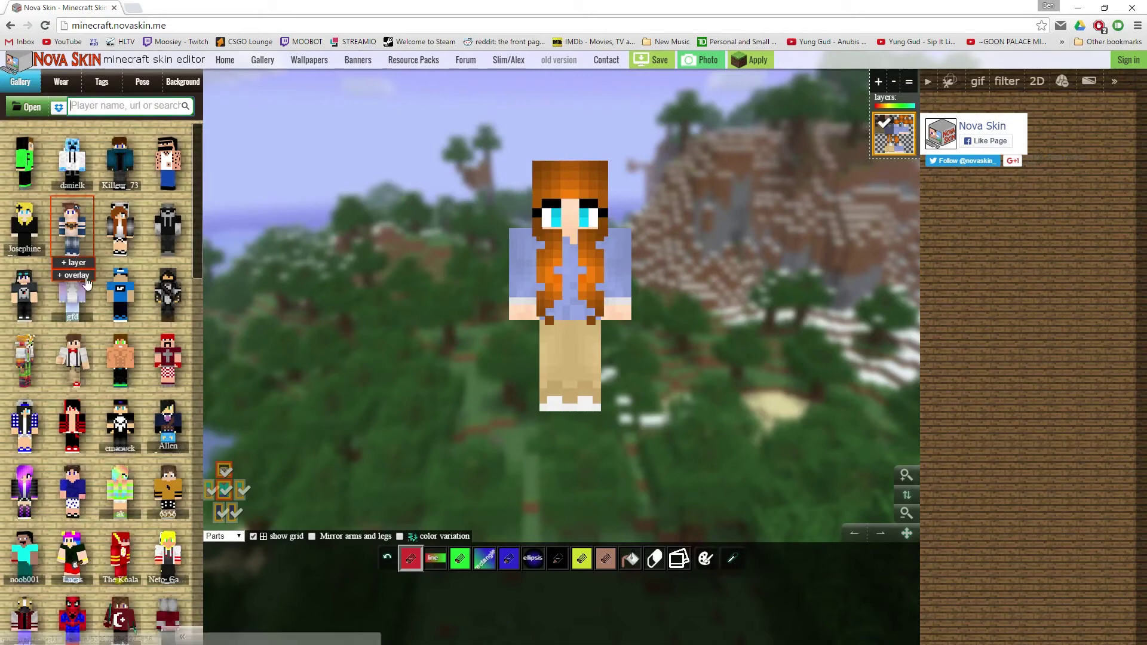
Load the white-shirt, red-bow-tie gallery skin, turn the model, and paint red on its chest.
scroll(86, 287, down, 1)
scroll(86, 287, up, 1)
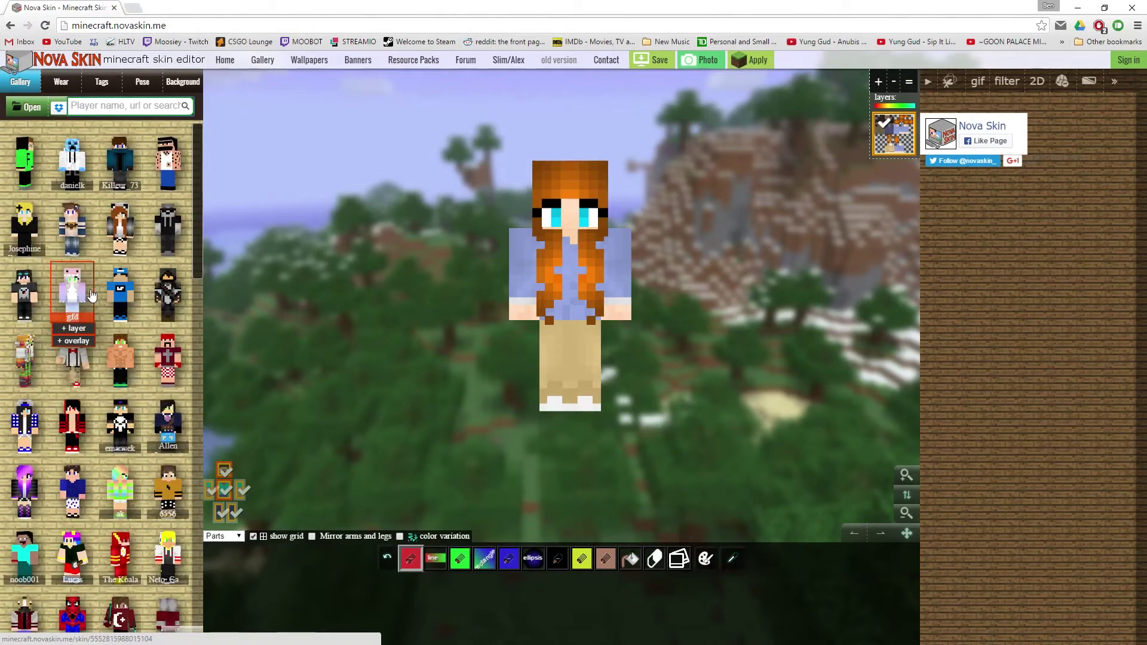
click(87, 361)
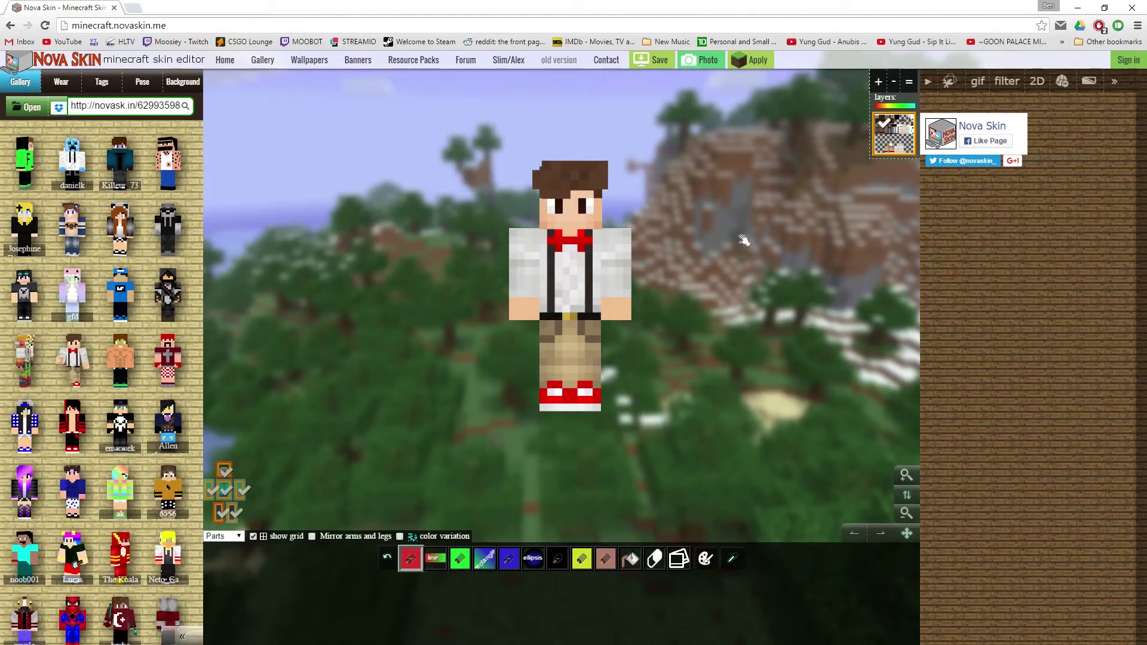
drag(742, 231, 543, 232)
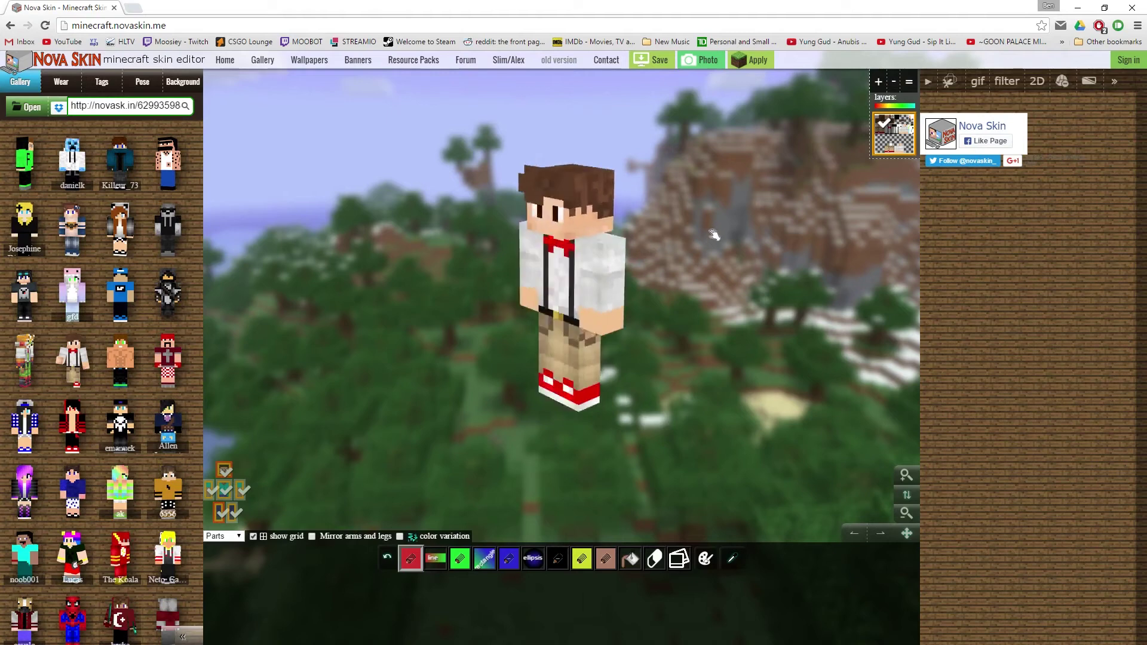
mouse_move(564, 267)
mouse_down()
mouse_move(575, 293)
mouse_move(573, 271)
mouse_up()
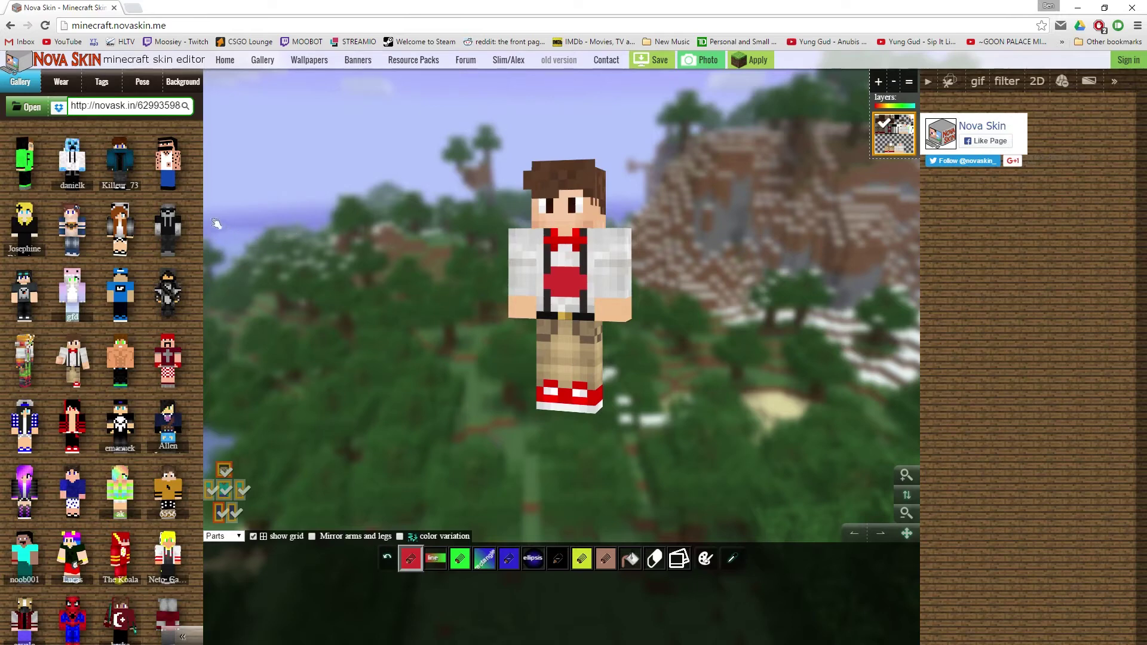
Bring up the Wear catalogue of clothing parts.
mouse_move(151, 368)
scroll(151, 367, down, 8)
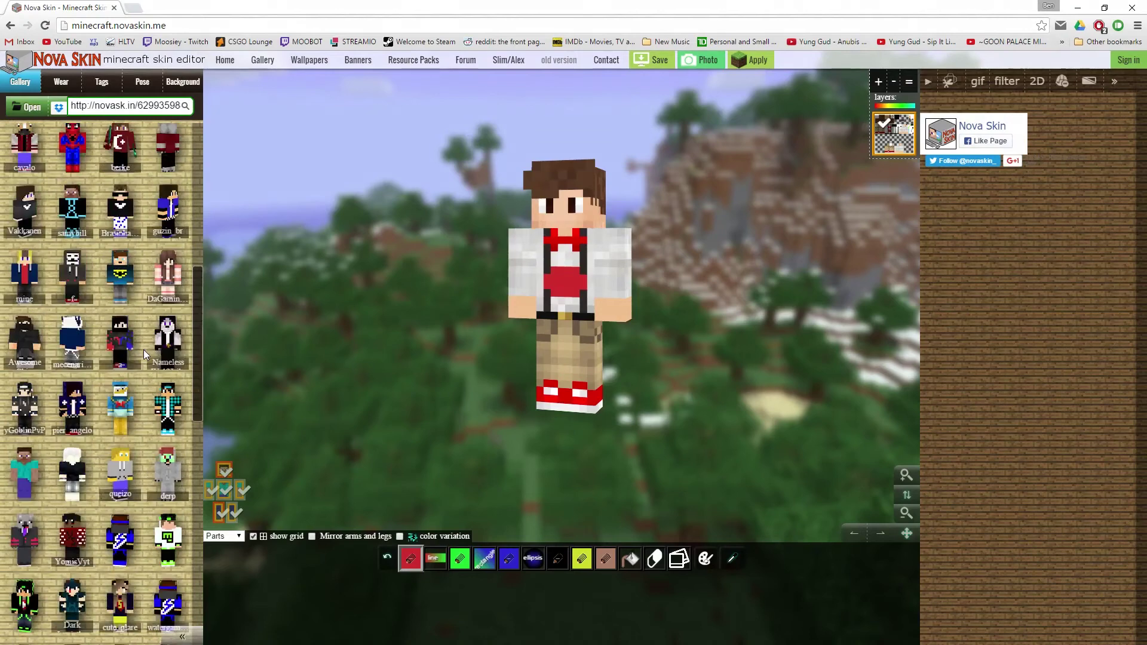
scroll(143, 350, up, 1)
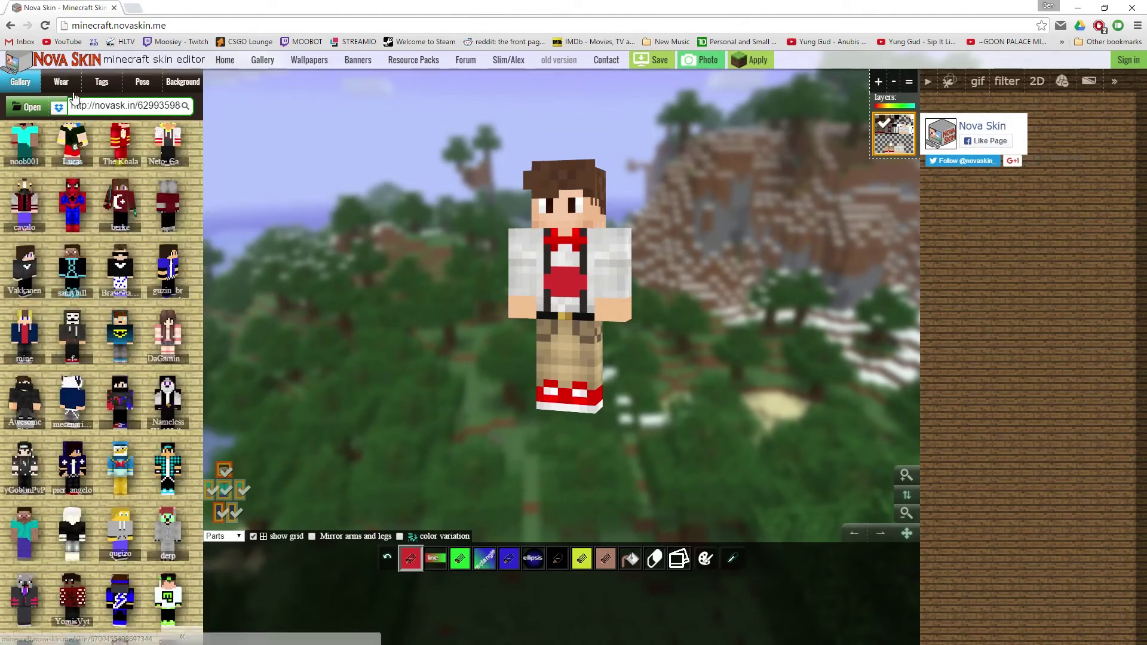
click(68, 88)
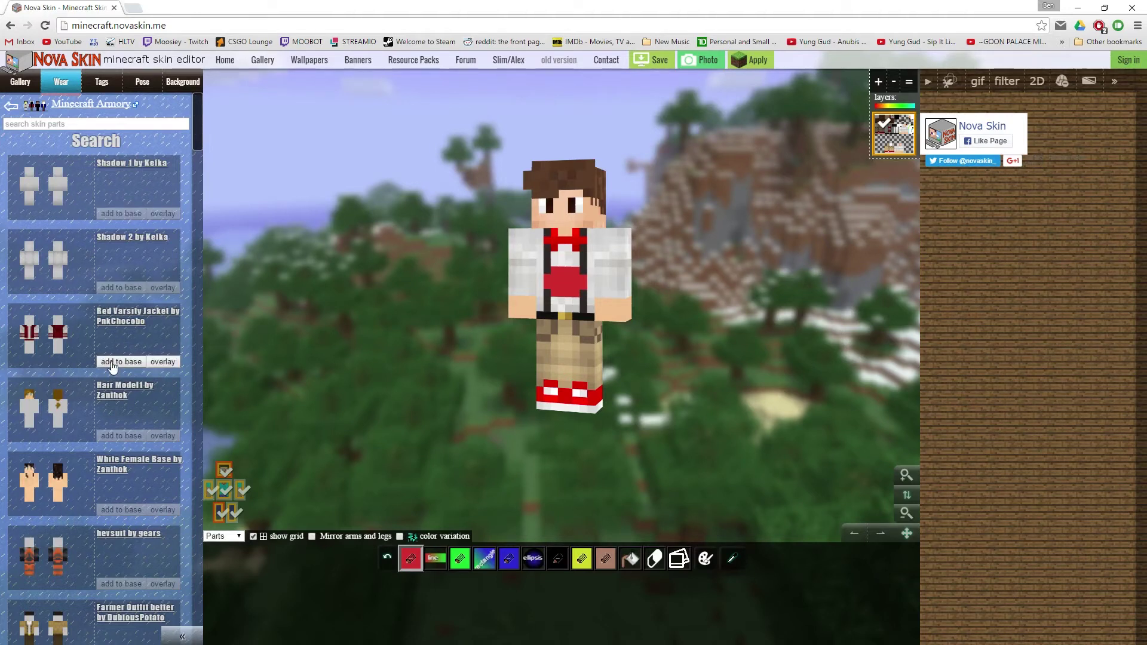
click(163, 363)
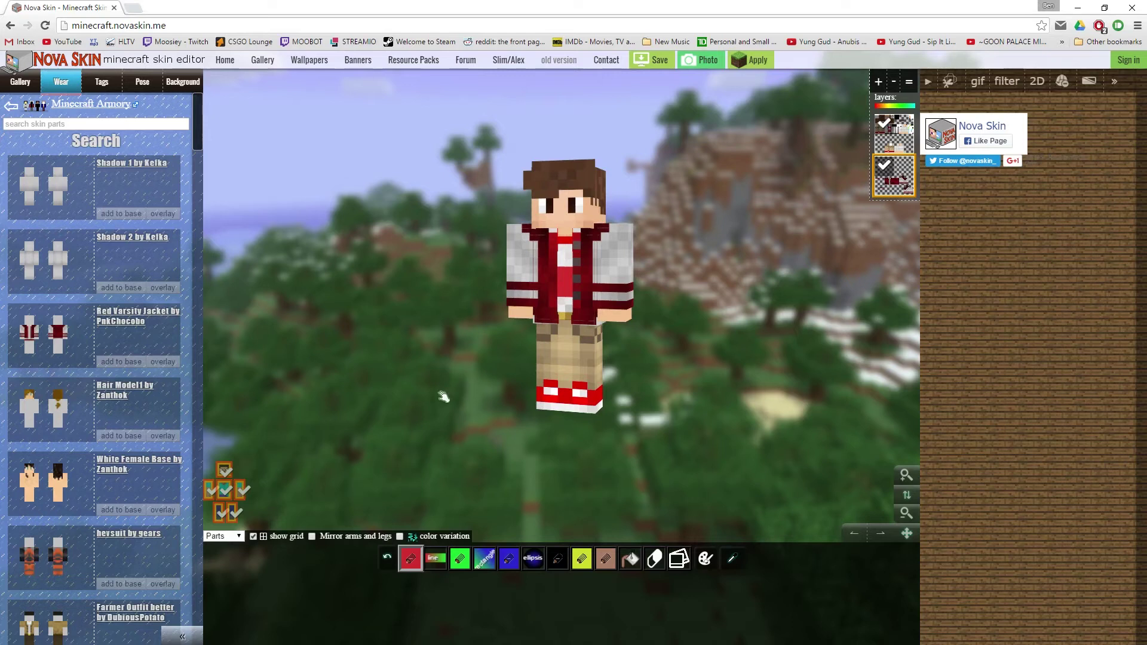
key(ctrl+z)
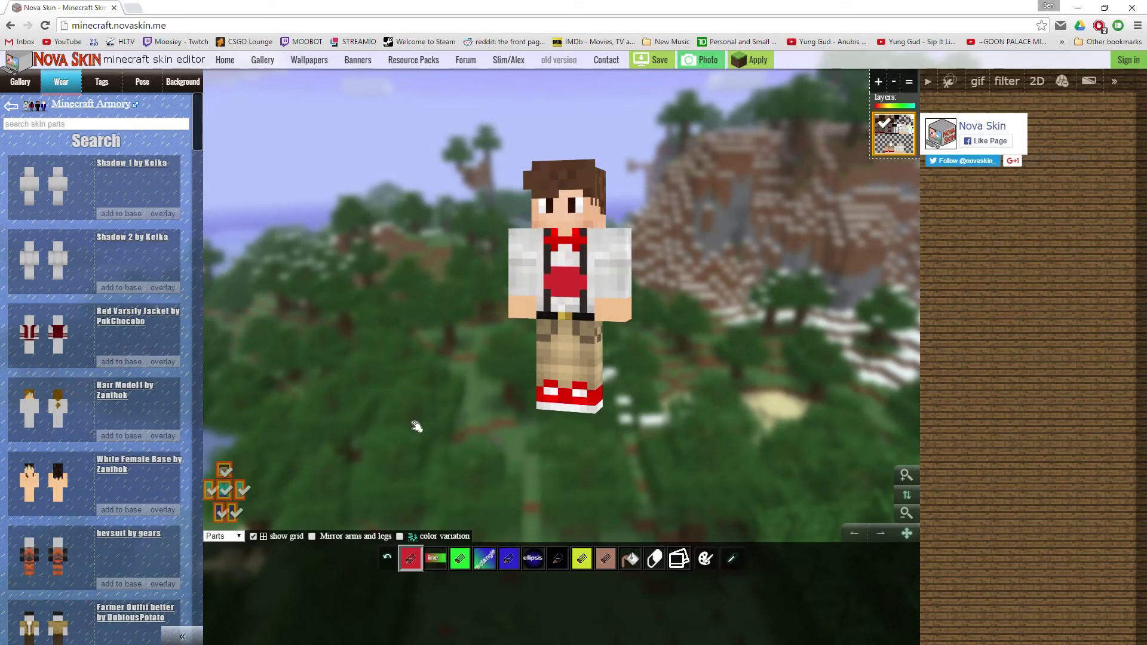
scroll(146, 538, down, 3)
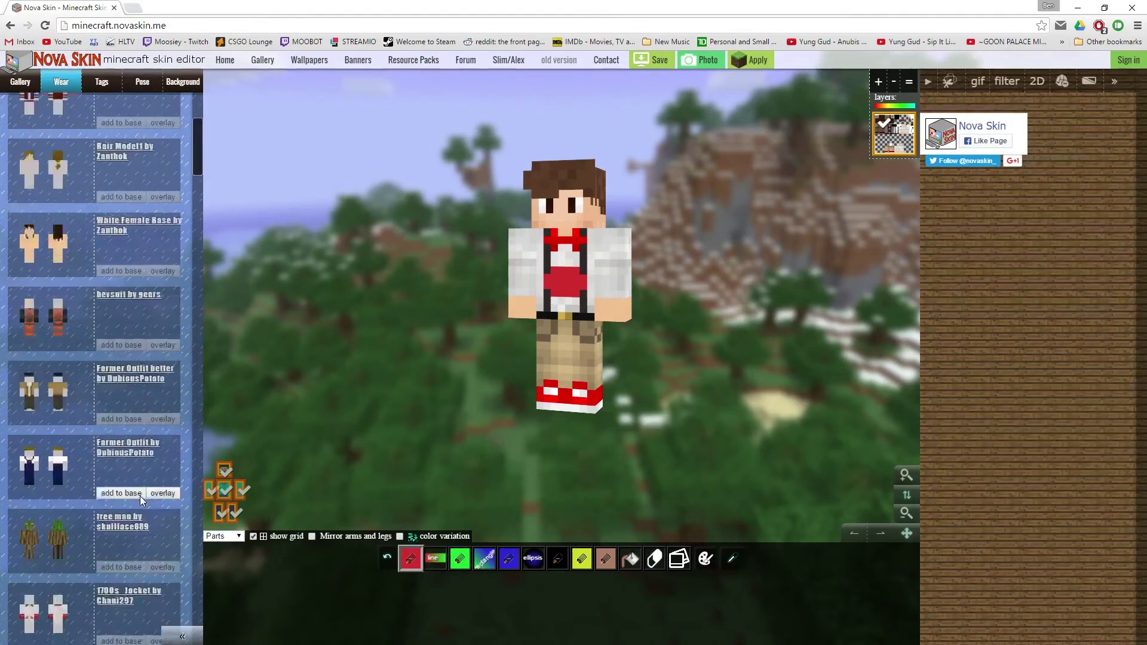
scroll(141, 501, down, 8)
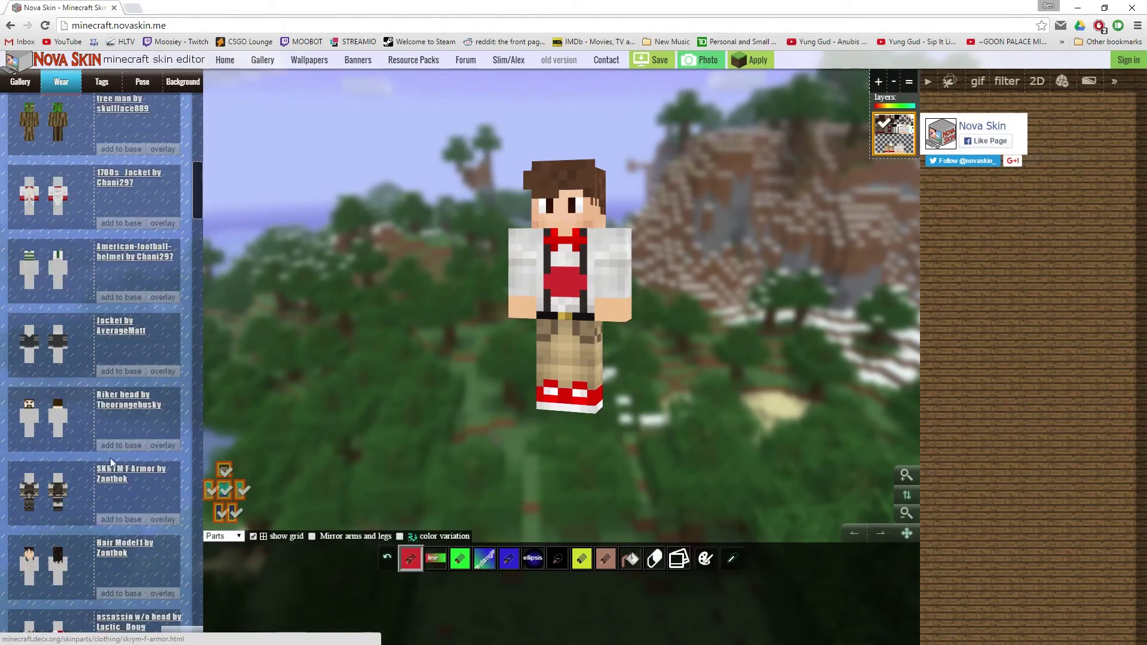
scroll(108, 359, down, 2)
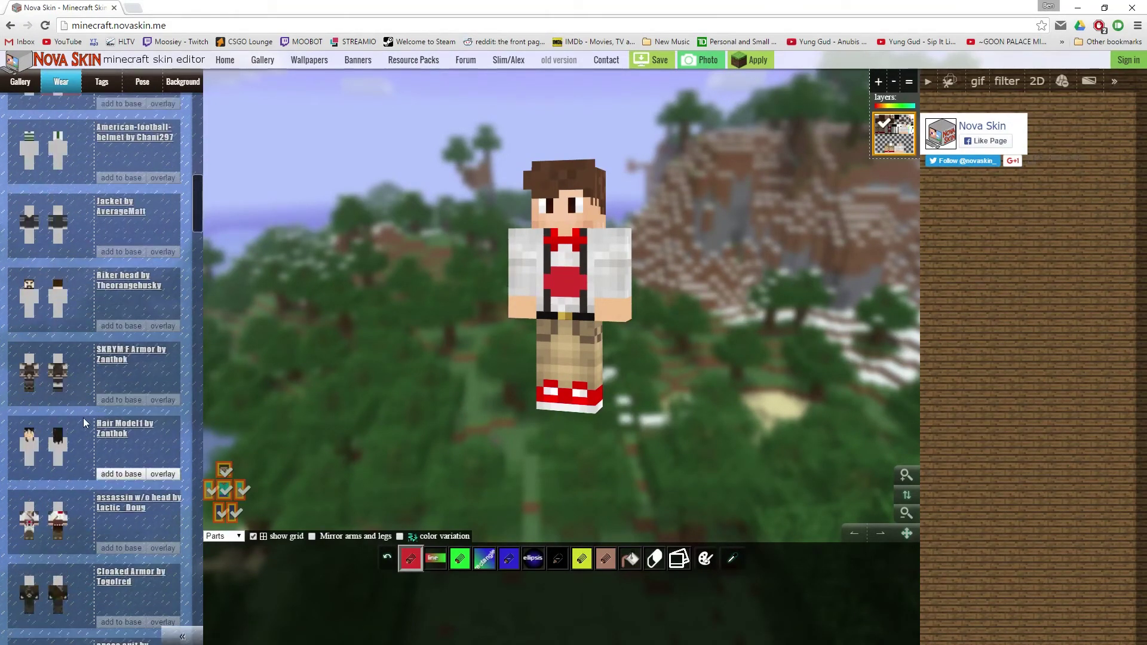
mouse_move(701, 358)
mouse_down()
mouse_move(769, 346)
mouse_move(705, 360)
mouse_up()
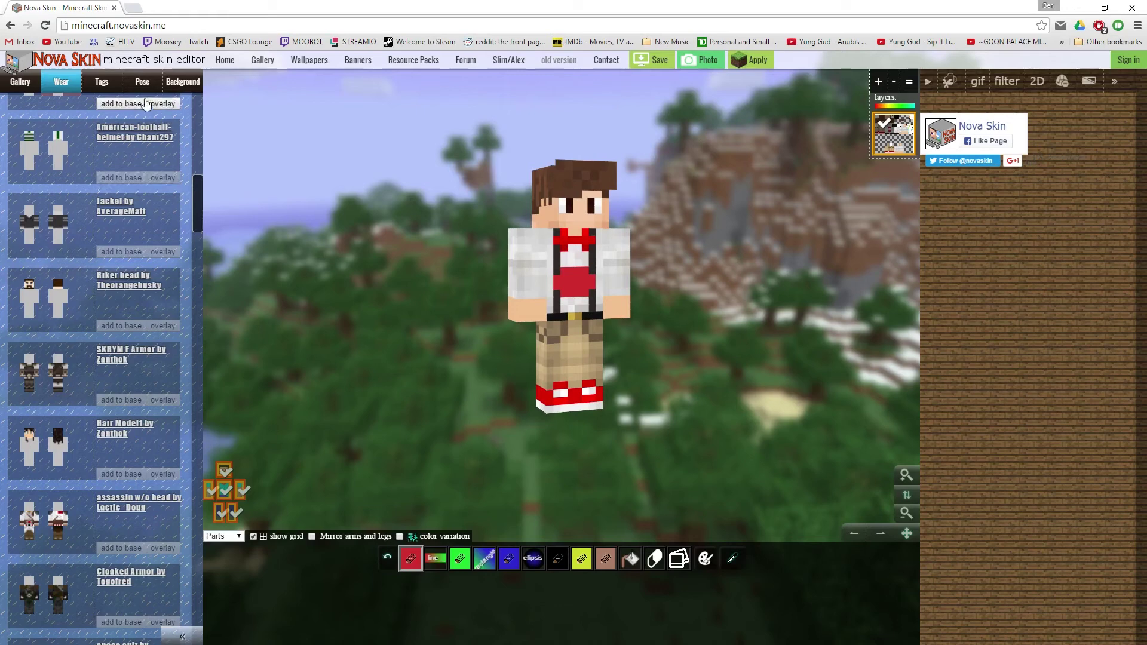
Try several preset poses on the Pose tab, ending on the leaping pose.
click(149, 92)
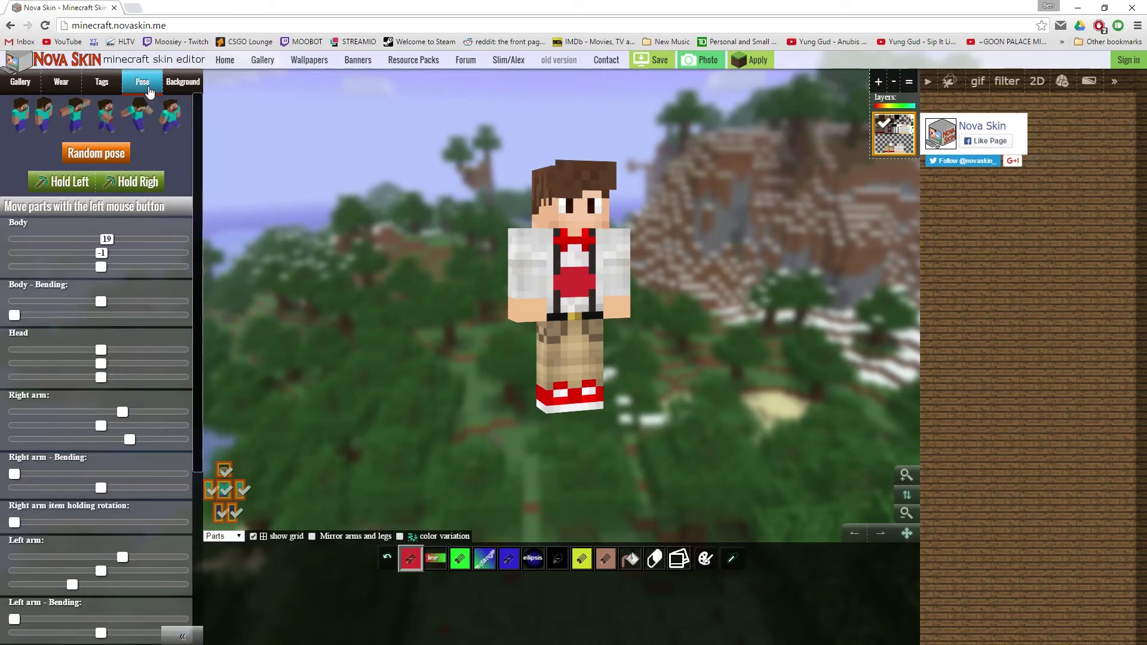
click(40, 126)
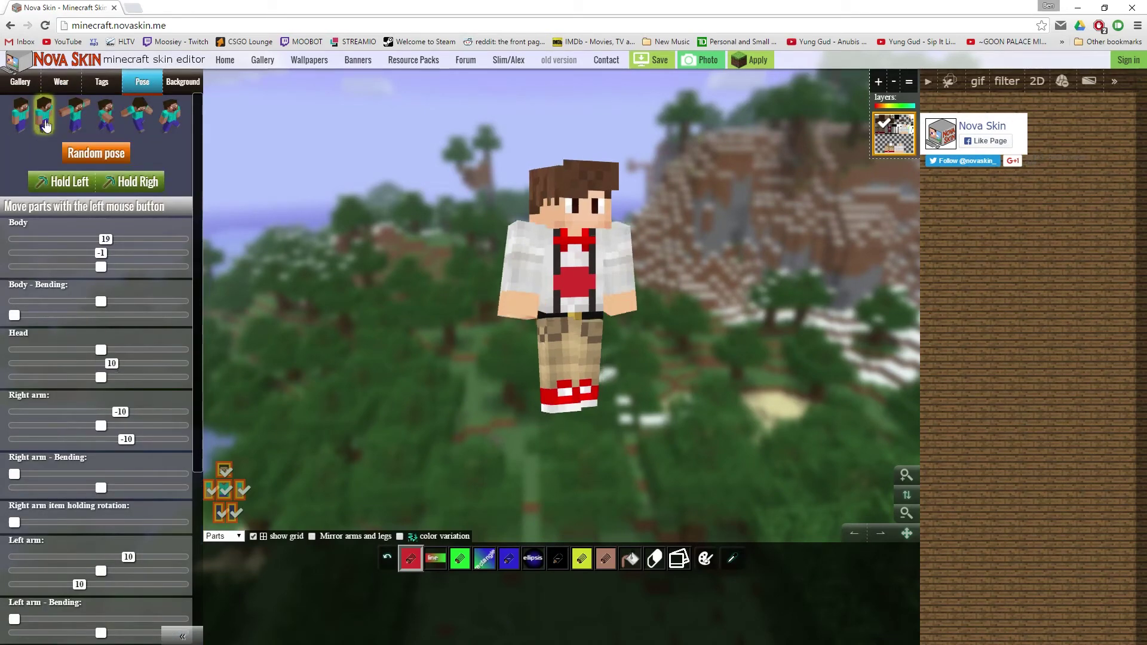
click(80, 120)
click(105, 123)
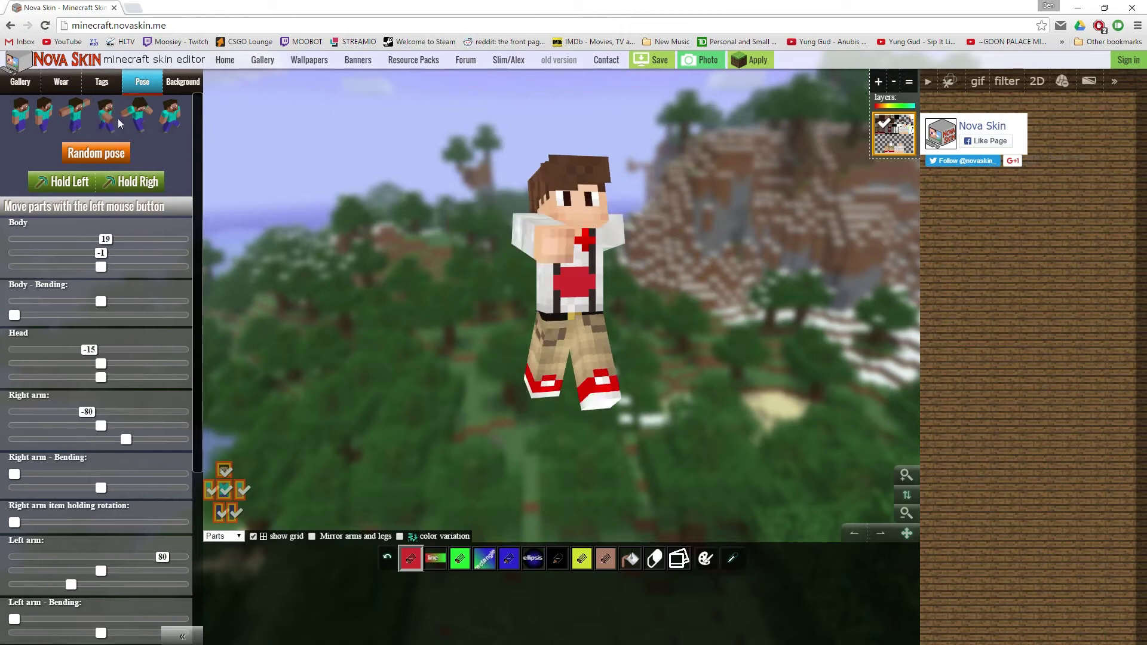
click(137, 120)
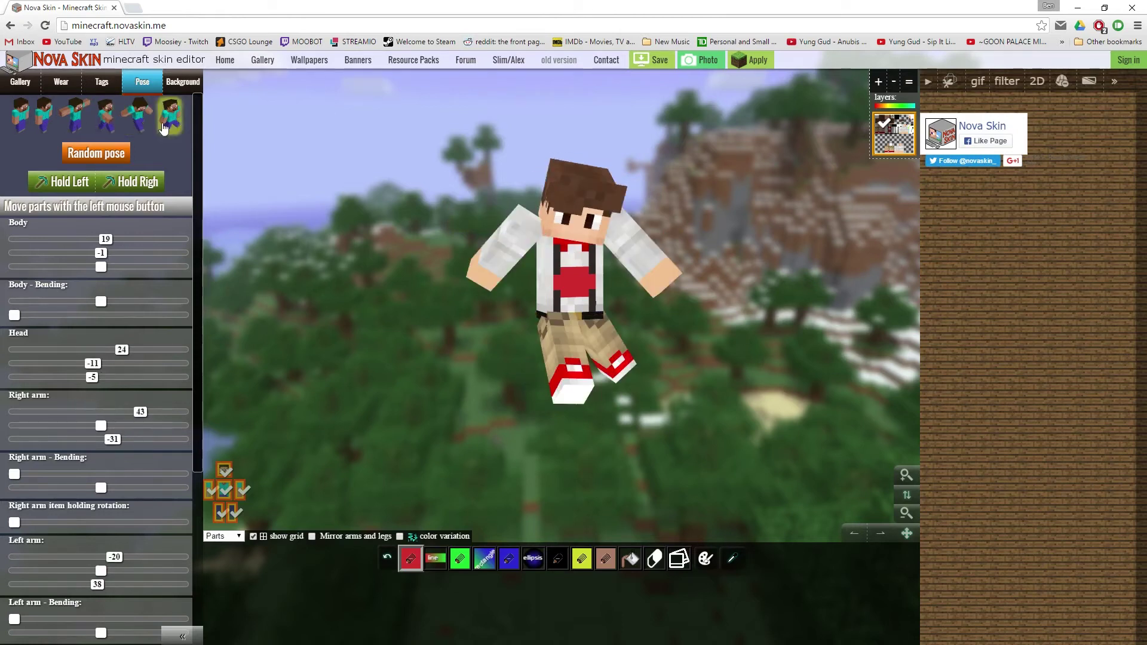
click(159, 120)
Set the arms-out pose, adjust body and arm, turn to a three-quarter view, and take a Photo.
drag(109, 241, 79, 239)
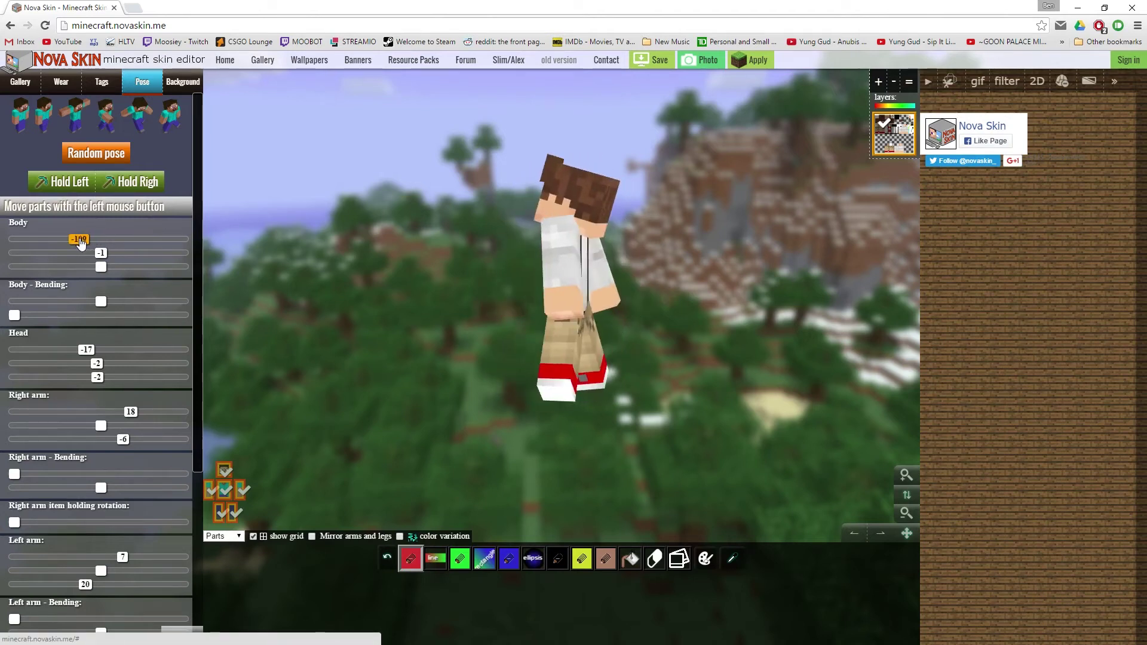
drag(101, 302, 132, 311)
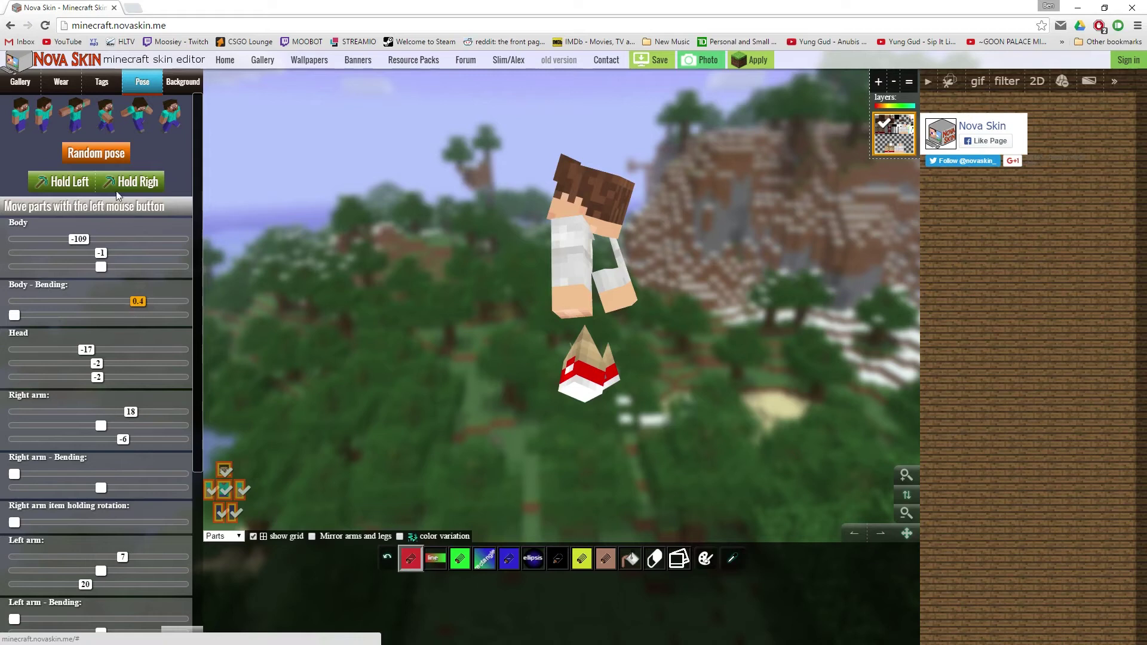
click(75, 114)
drag(14, 473, 115, 475)
drag(414, 332, 639, 364)
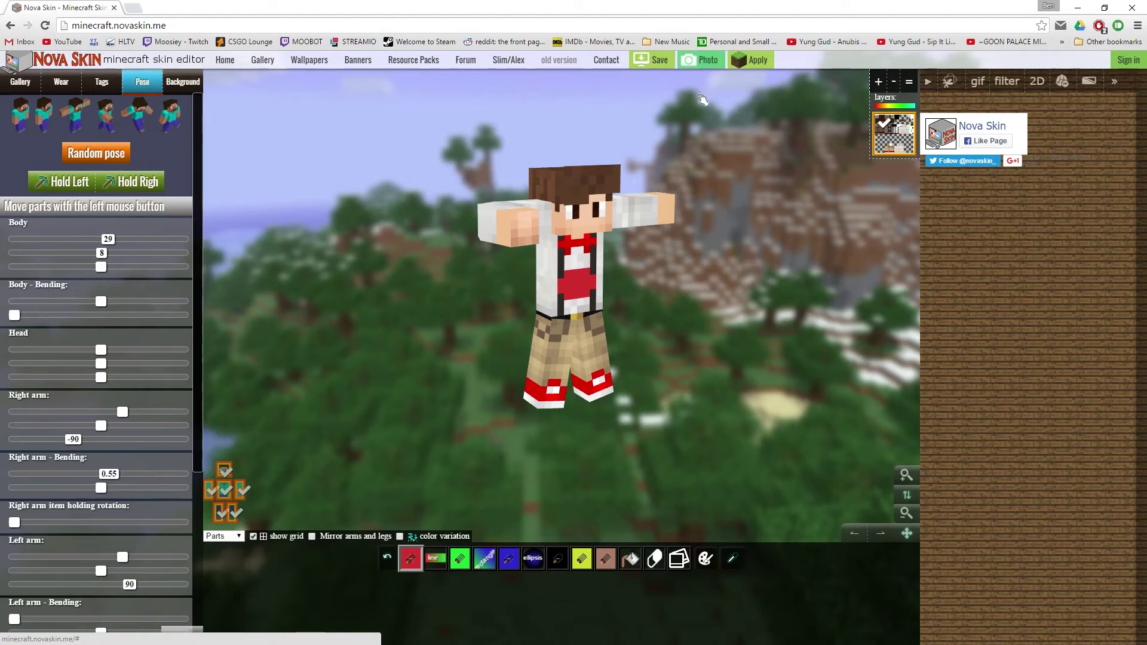
click(706, 67)
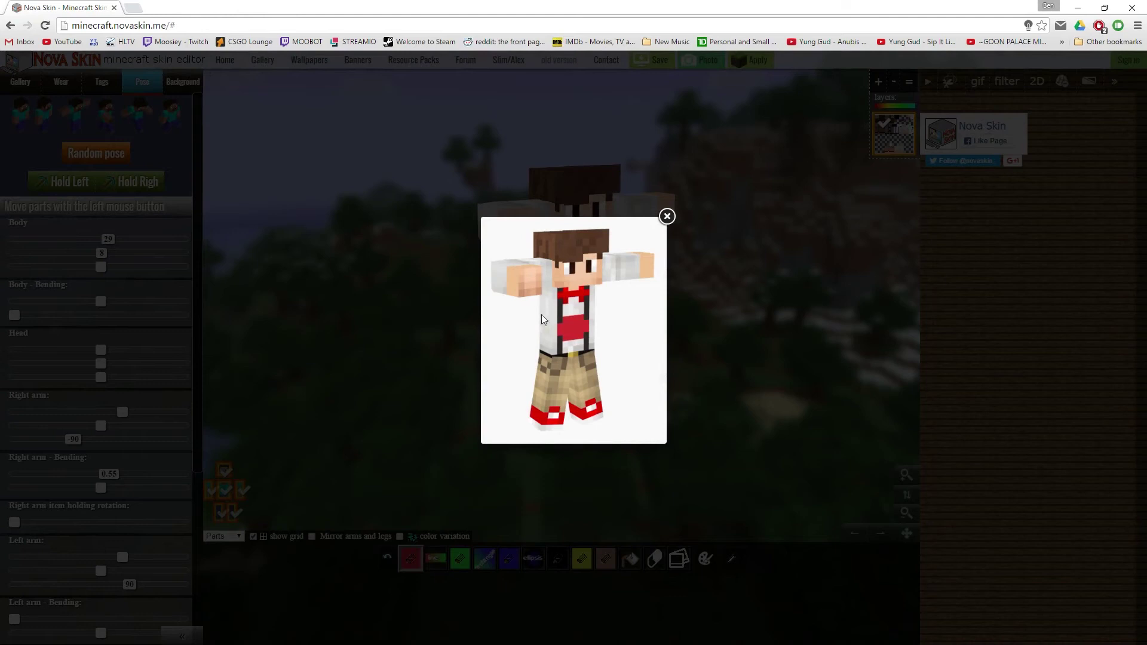
Save the snapshot image as 'Minecraft Character.png' using Save image as.
right_click(577, 306)
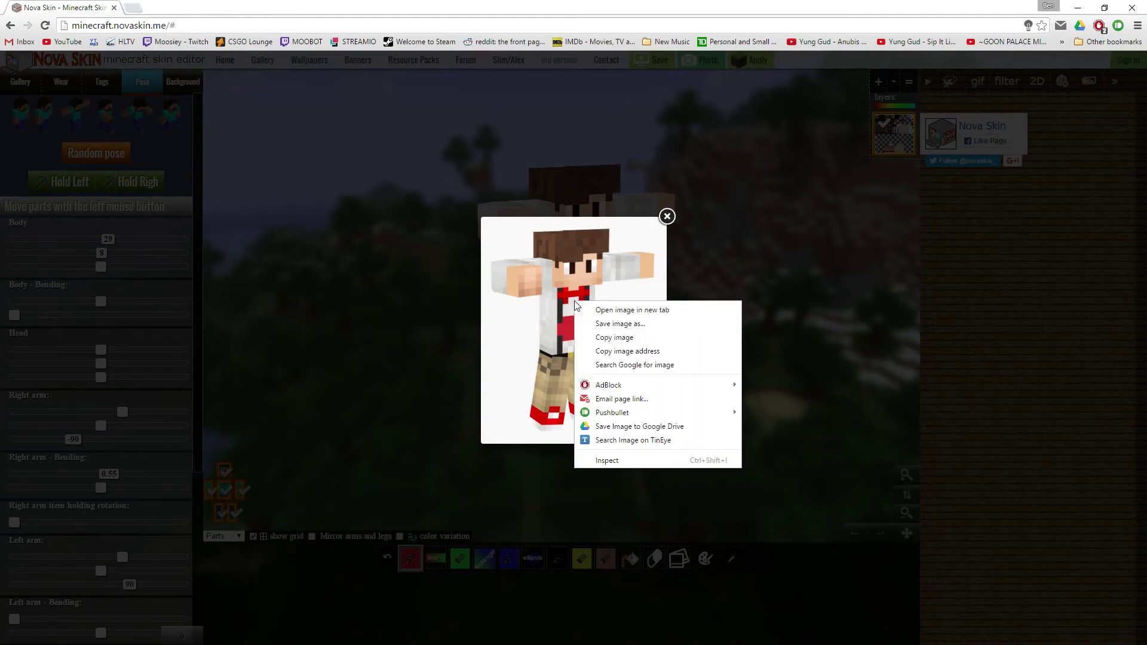
click(612, 326)
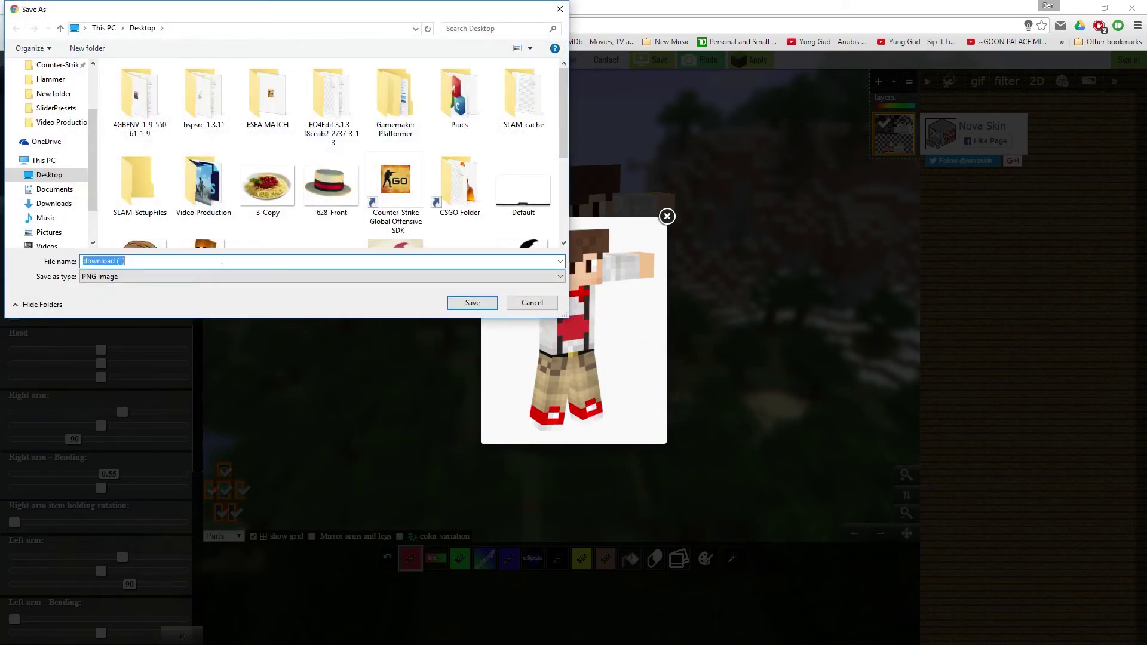
text(Minecraft Character)
click(475, 304)
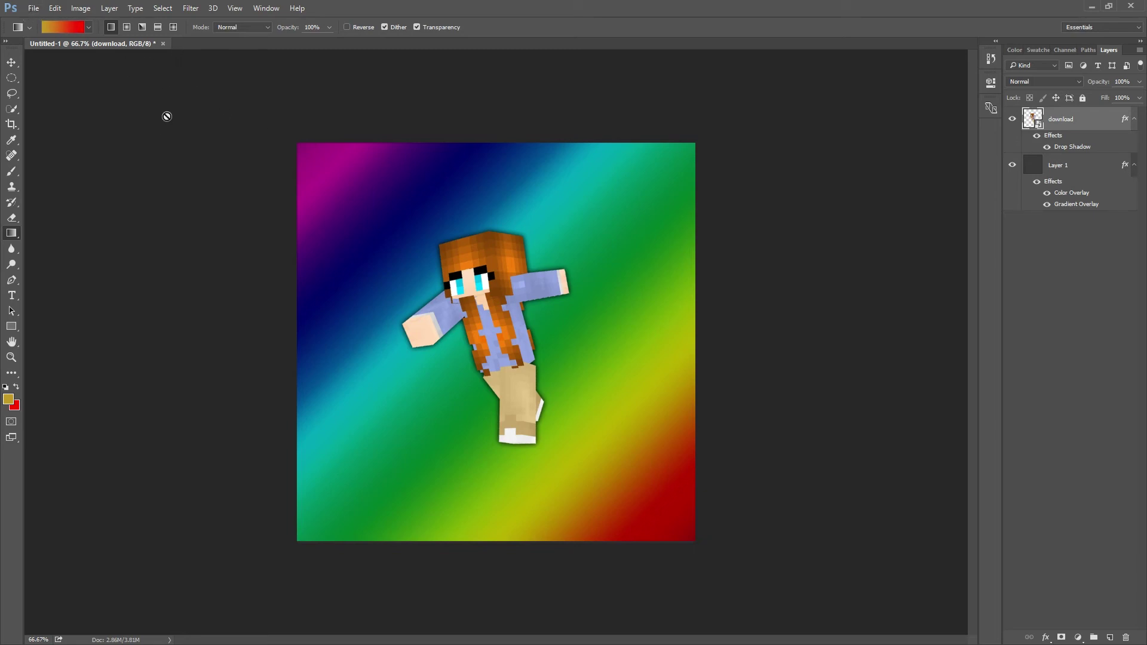
Create the 1000×1000 px transparent Untitled-2 document, then call up File > Open.
click(33, 8)
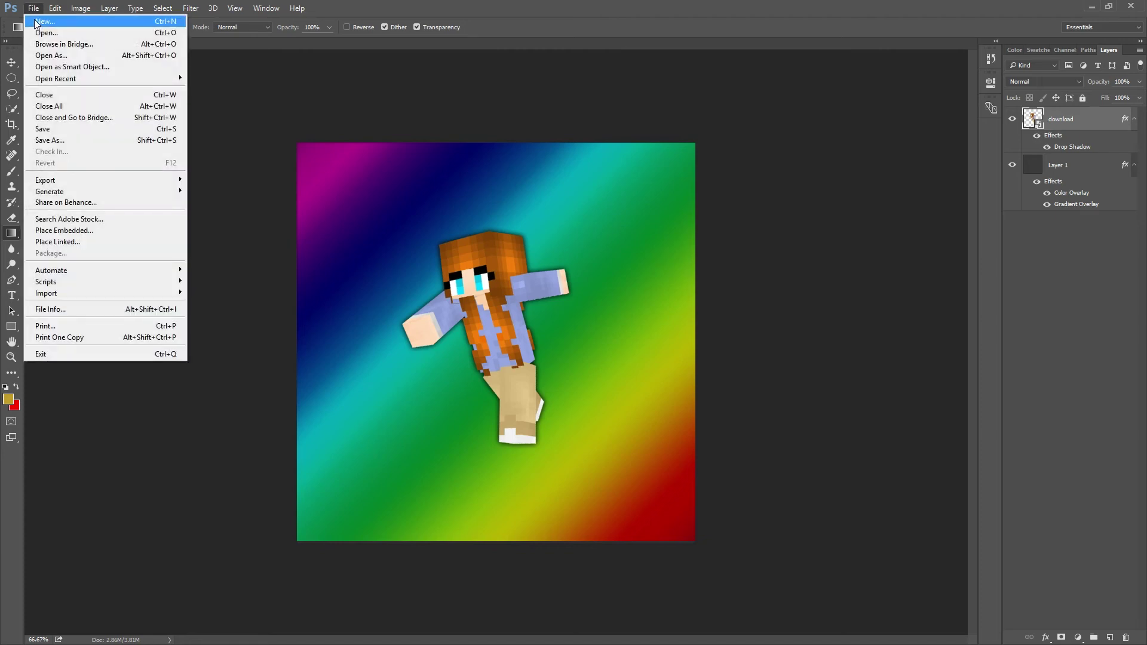
click(36, 22)
click(541, 200)
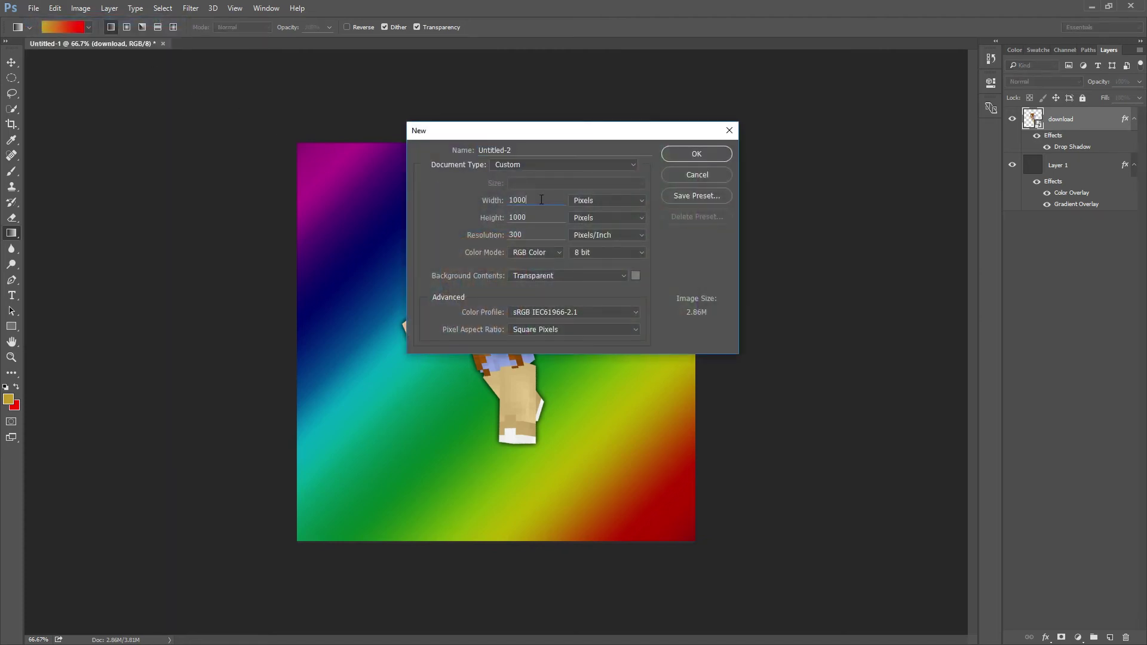
click(682, 153)
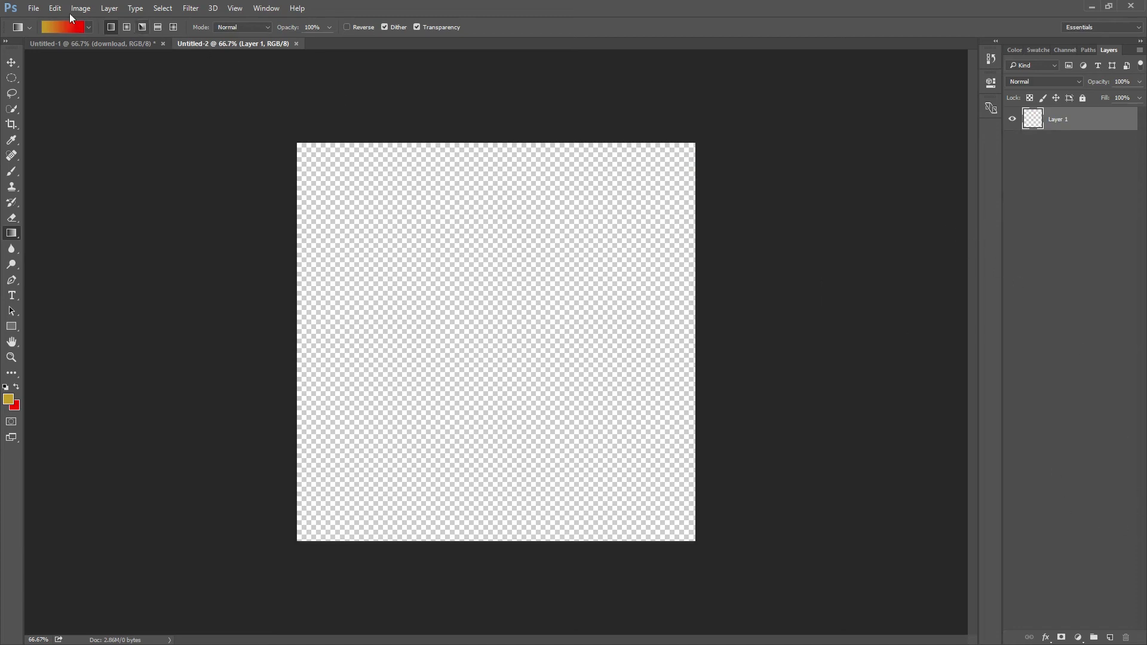
click(34, 8)
click(42, 32)
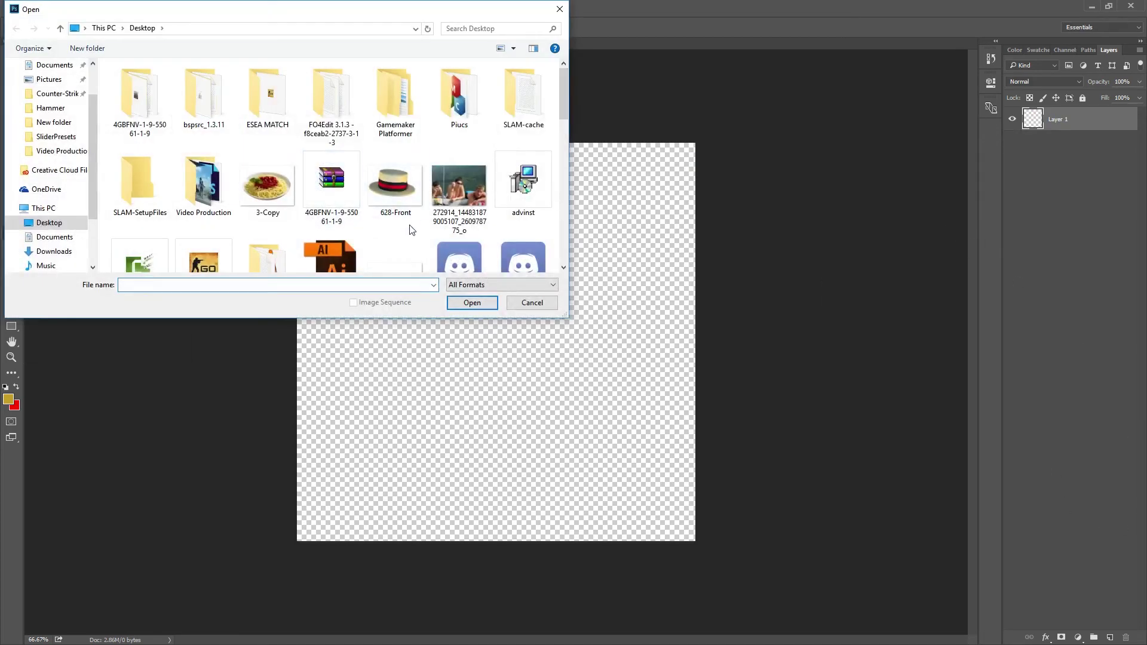
Open Minecraft Character.png from the Desktop and select the Move tool.
scroll(402, 230, down, 5)
scroll(405, 249, down, 5)
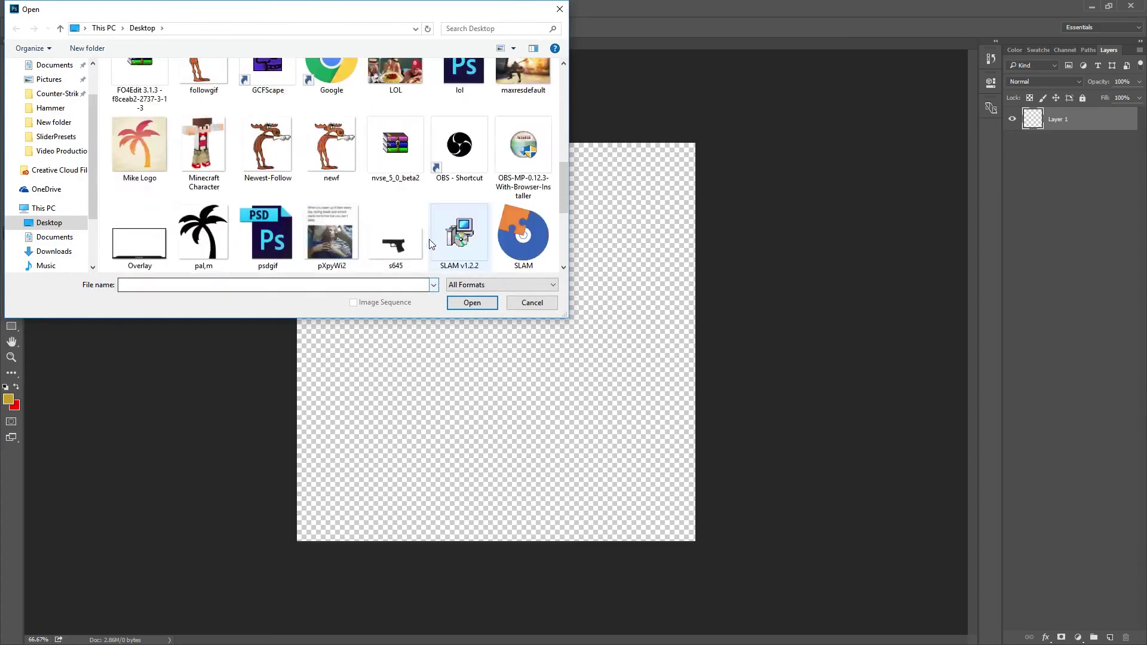
scroll(360, 243, up, 3)
double_click(222, 193)
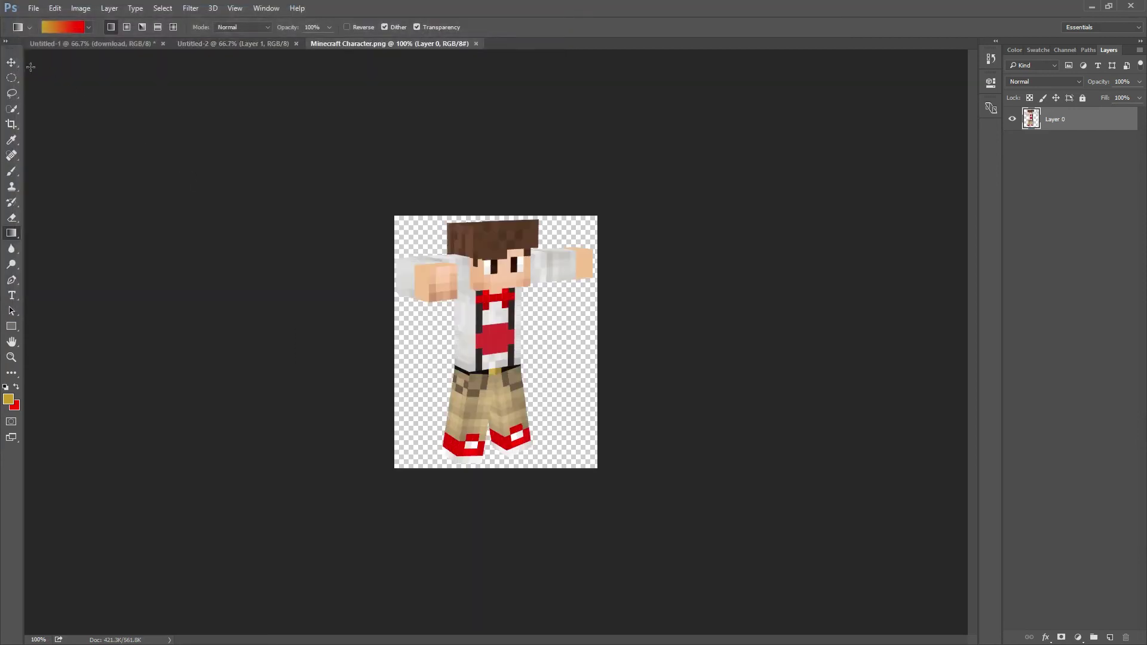
click(12, 62)
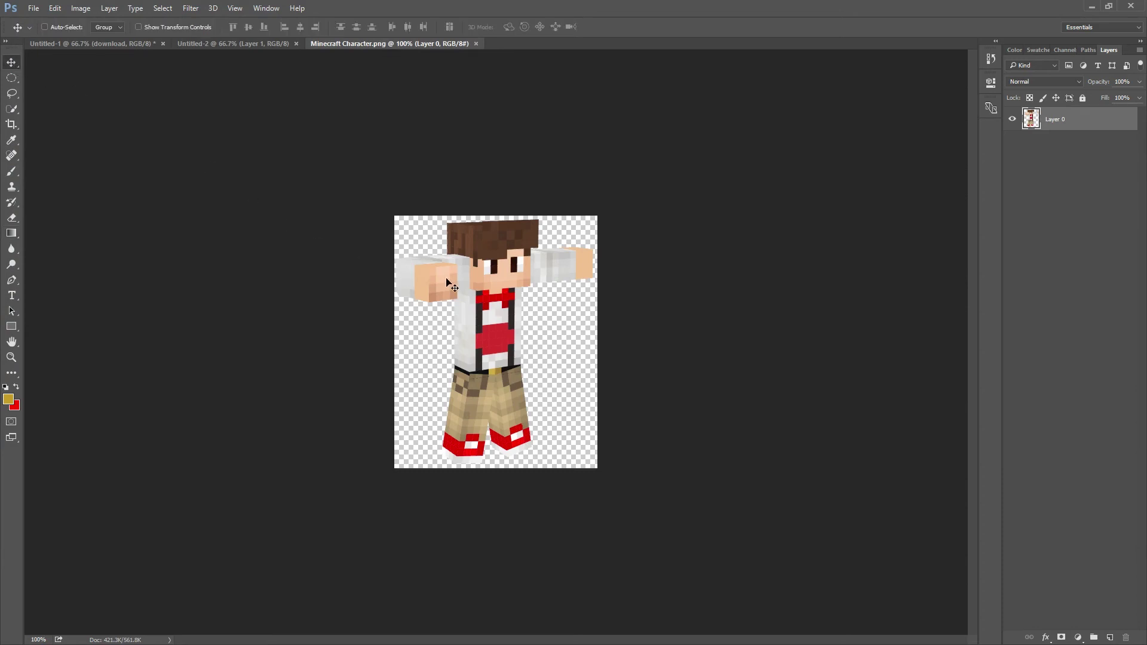
Float the character image and drag it into the square Untitled-2 document.
drag(352, 43, 543, 123)
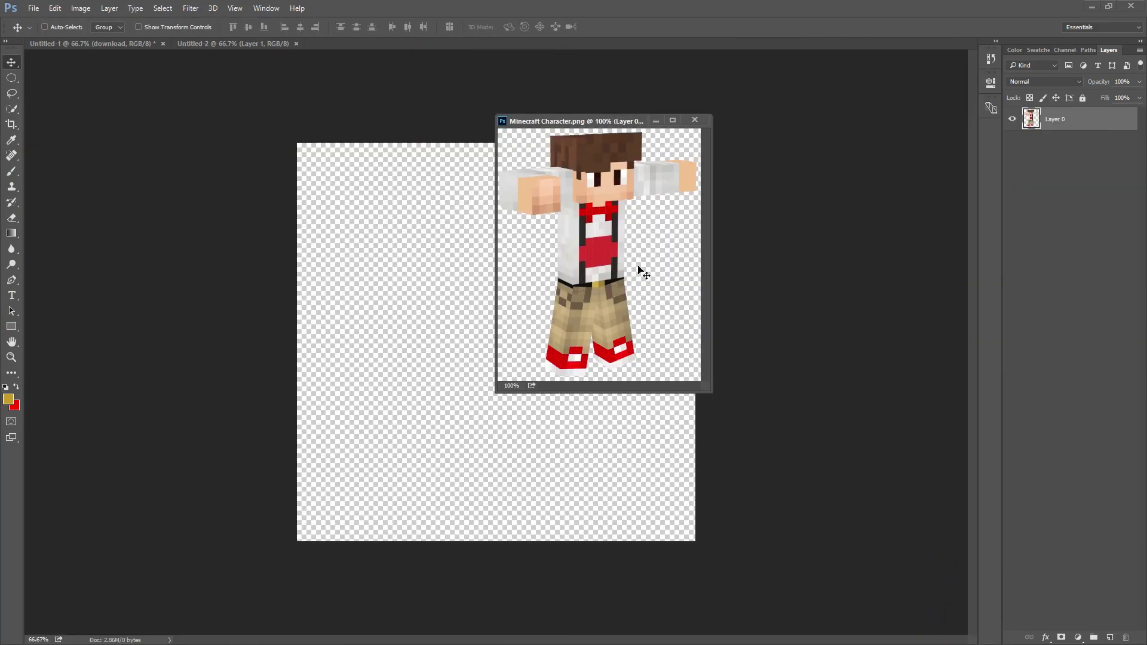
drag(620, 242, 408, 305)
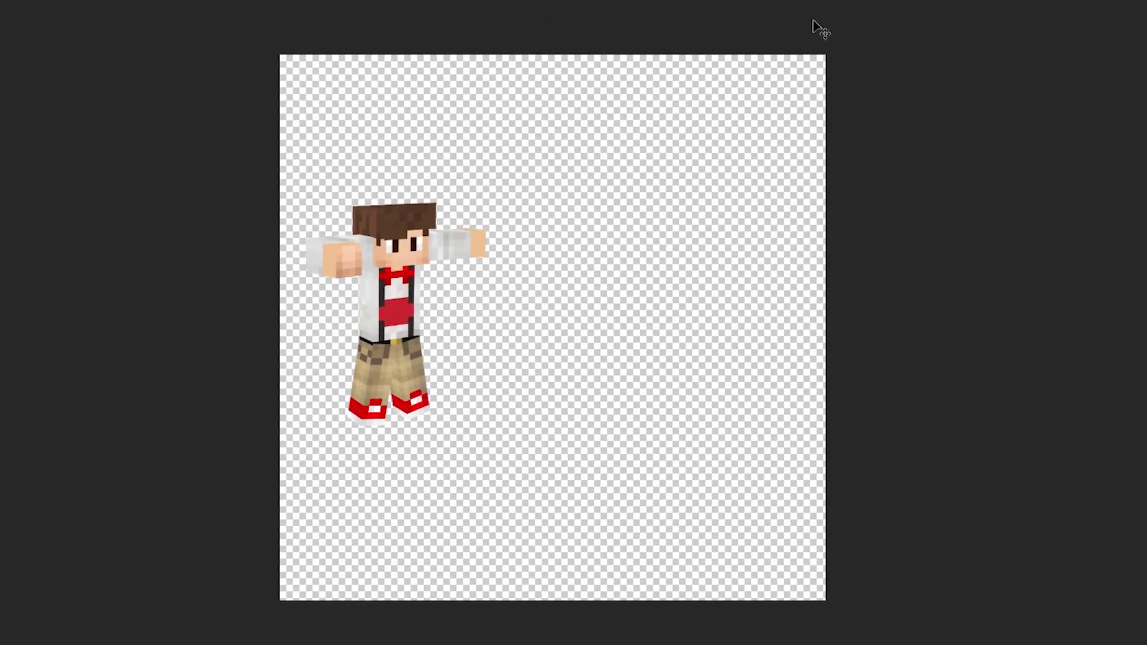
drag(417, 253, 592, 258)
Enlarge and centre the character, then fill the background with a diagonal yellow-to-red gradient.
key(ctrl+t)
drag(480, 210, 359, 96)
drag(560, 190, 551, 183)
key(Return)
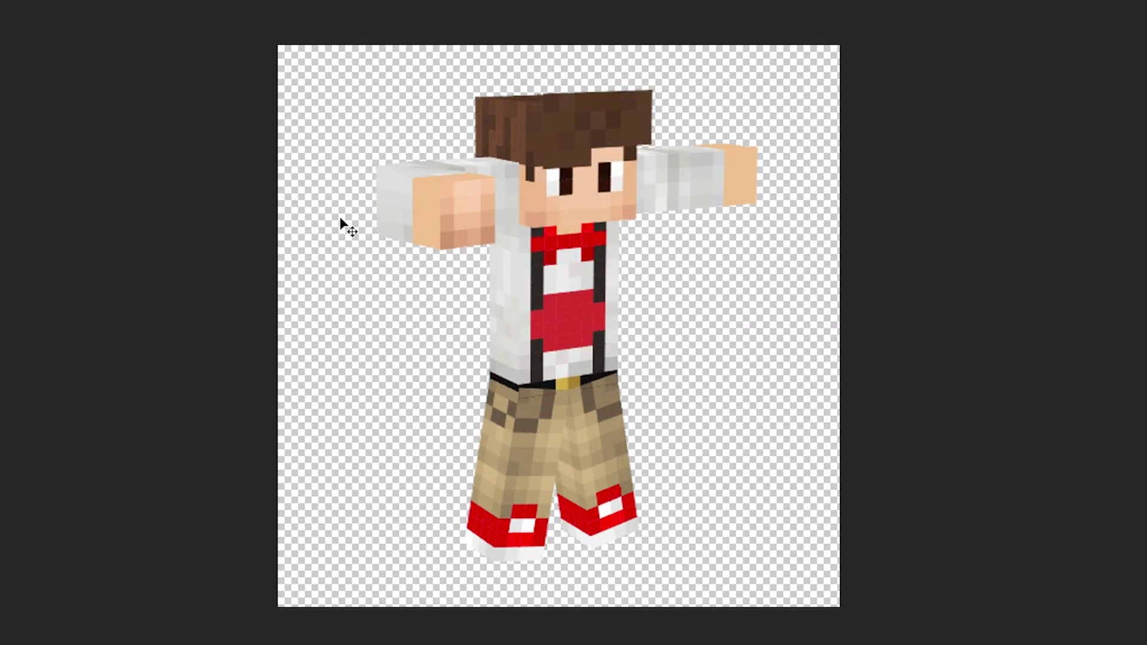
drag(307, 52, 805, 582)
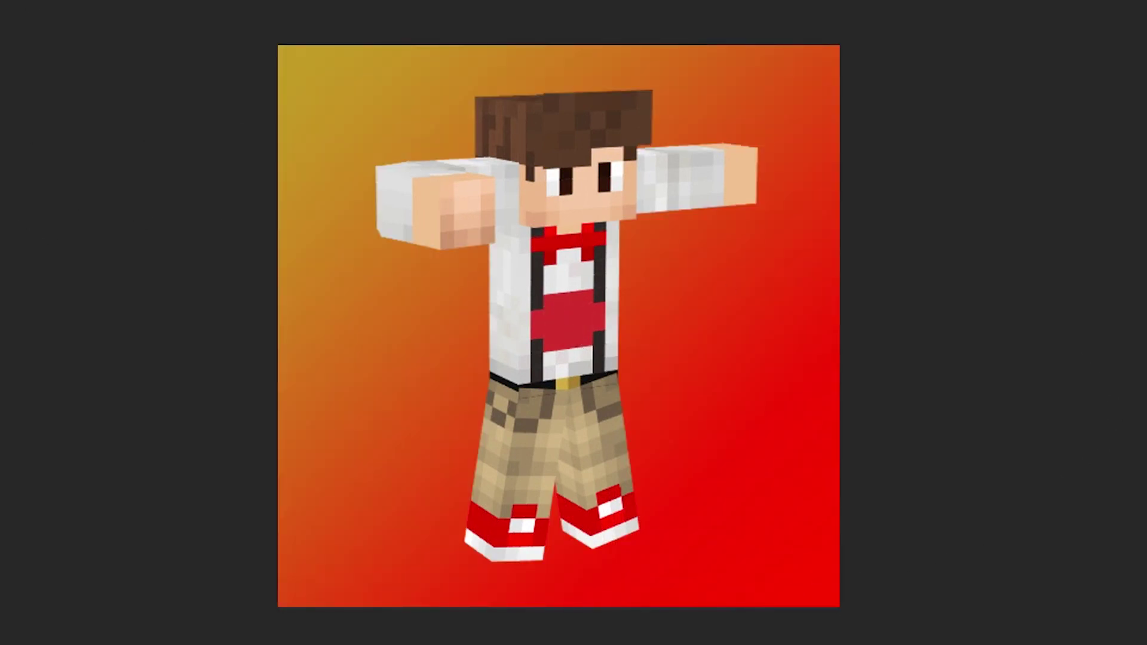